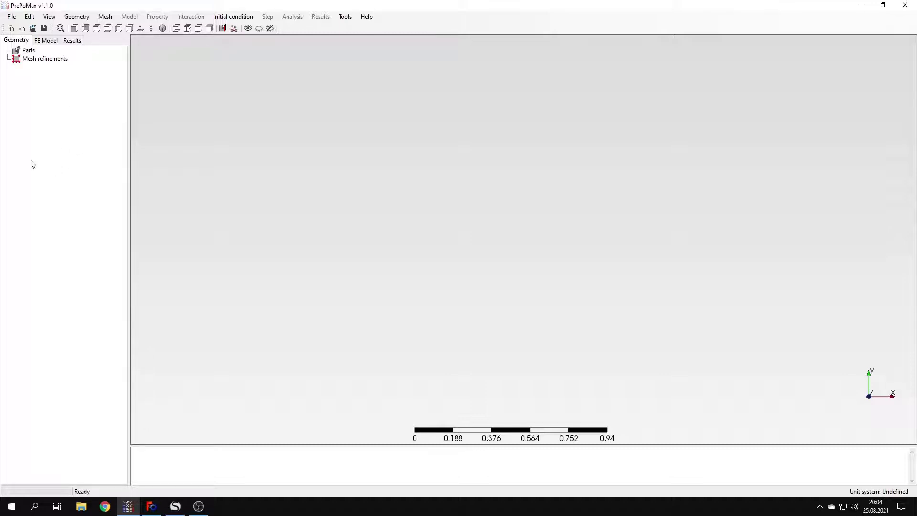
- Create a new empty model using the mm, ton, s, °C unit system
left_click(12, 16)
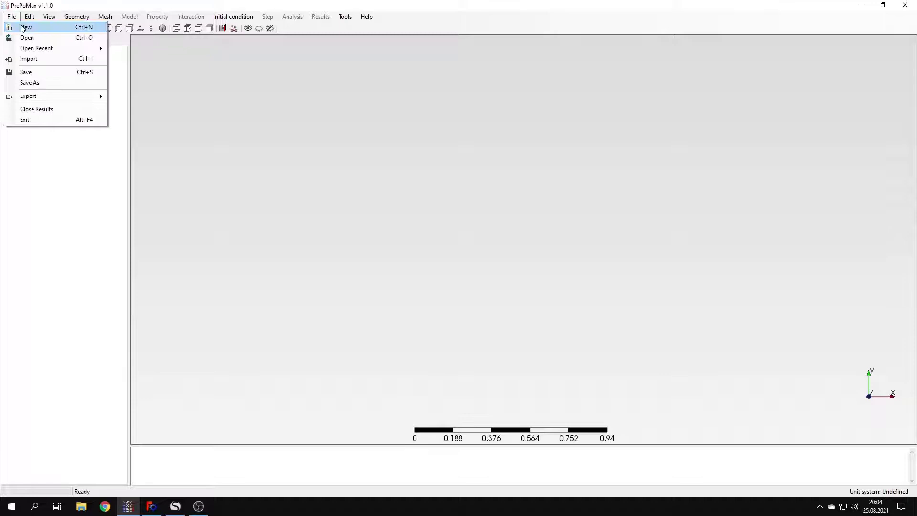
left_click(22, 25)
left_click(105, 99)
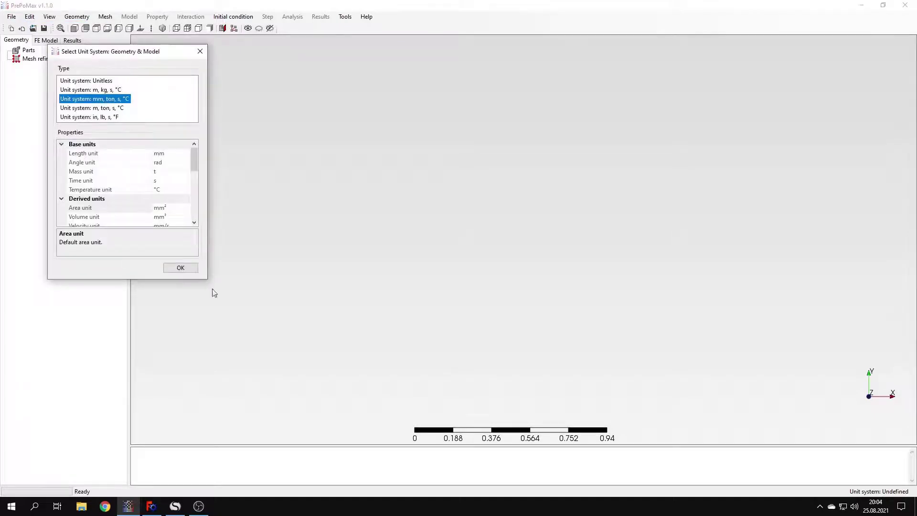
left_click(184, 270)
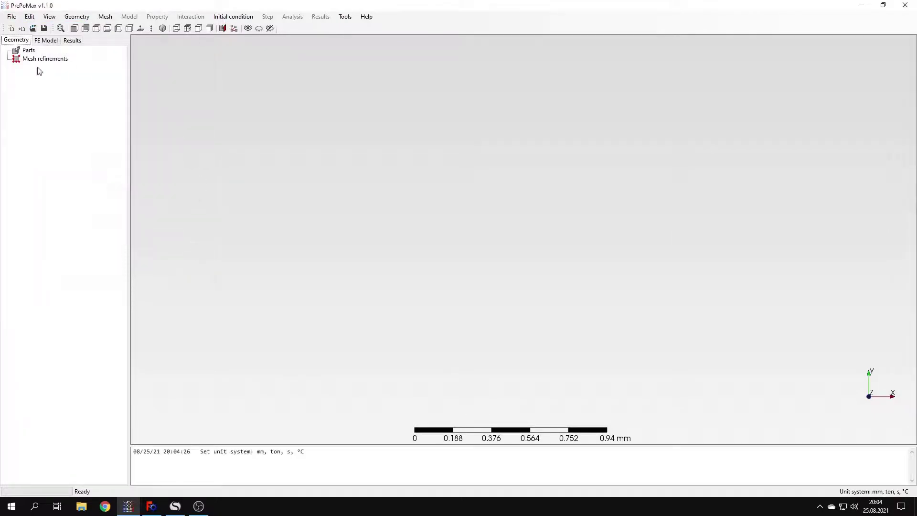
- Import Tutorial 4 - LTB.step as Solid_part-1 and zoom in toward the beam's end
left_click(22, 28)
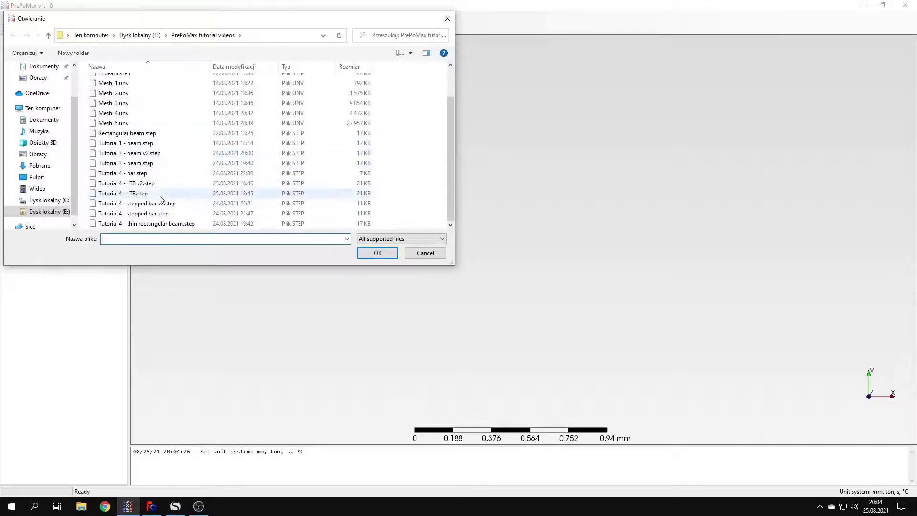
left_click(160, 194)
left_click(377, 253)
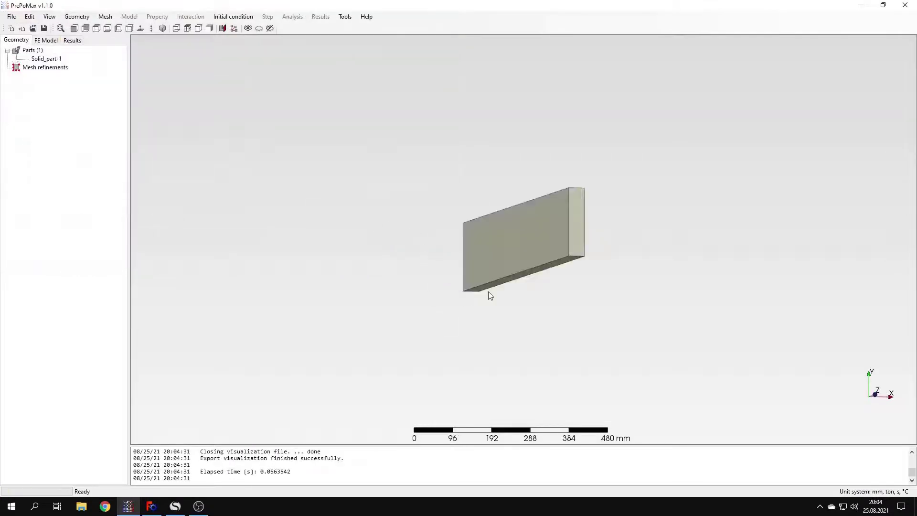
middle_click_drag(488, 292, 659, 244)
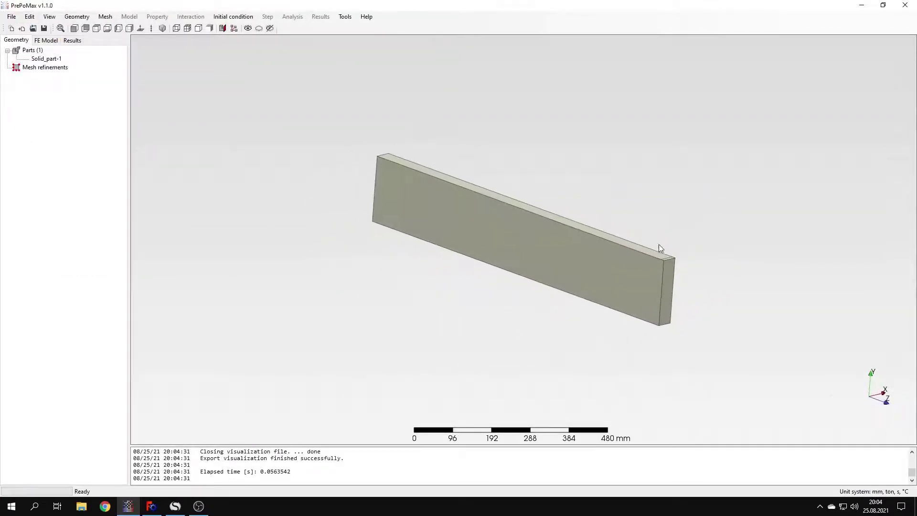
scroll(480, 244, "up", 4)
mouse_move(446, 282)
middle_mouse_down()
mouse_move(431, 279)
mouse_move(446, 290)
middle_mouse_up()
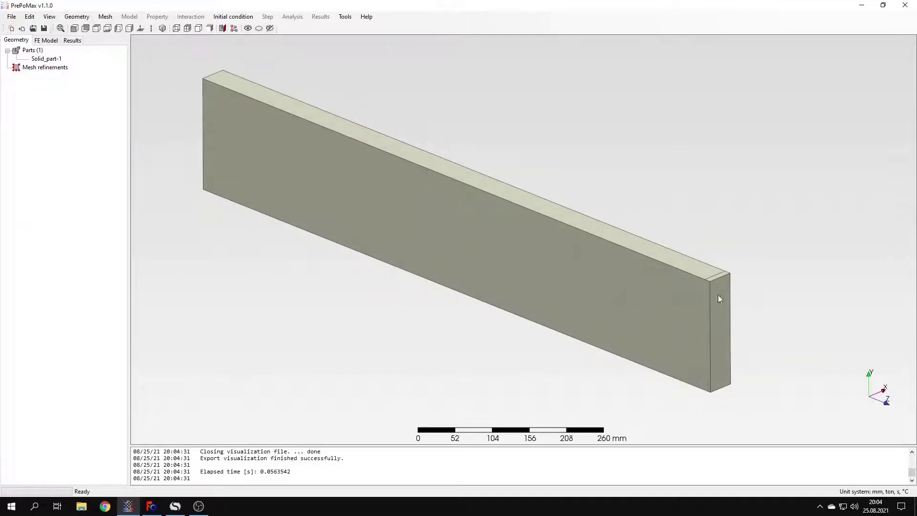
scroll(747, 278, "up", 5)
scroll(748, 252, "up", 1)
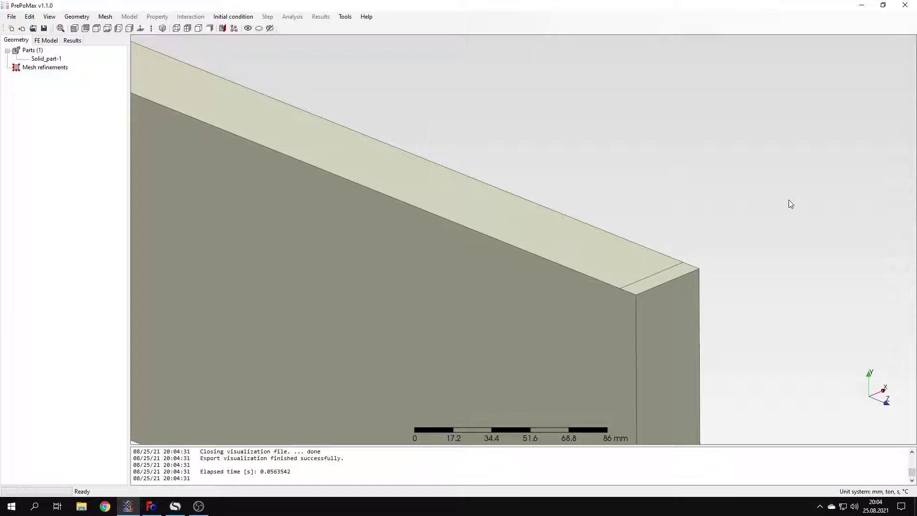
- In FreeCAD, inspect the bar end's partition edge and thin strip face, then clear the selection
left_click(148, 509)
scroll(865, 296, "up", 5)
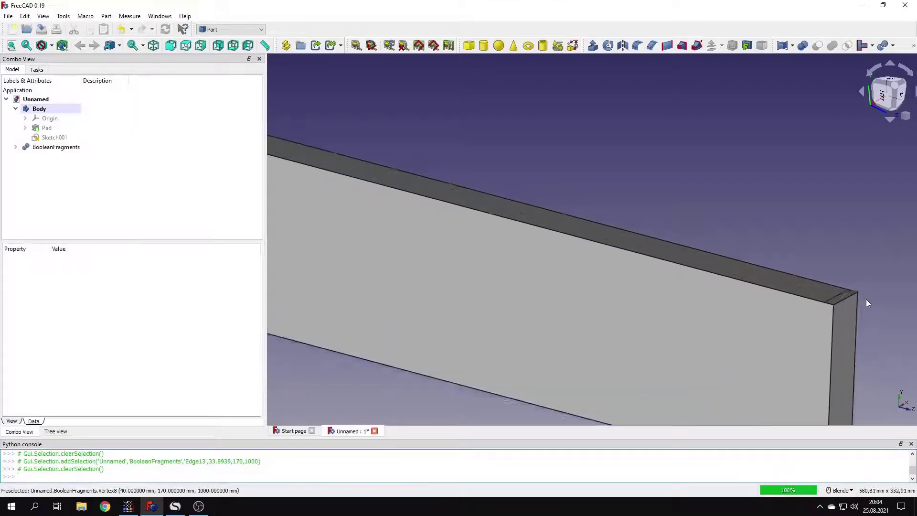
scroll(867, 303, "up", 3)
middle_click_drag(799, 263, 604, 232, "shift")
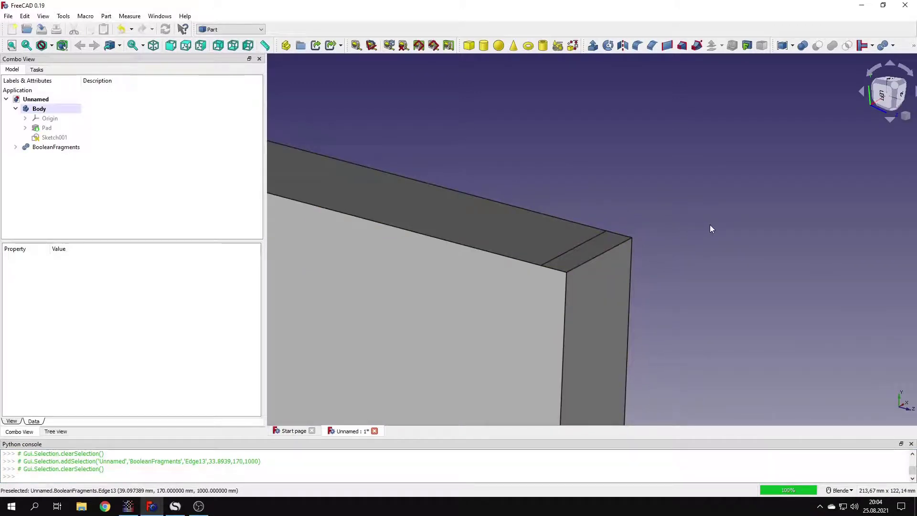
left_click(612, 253)
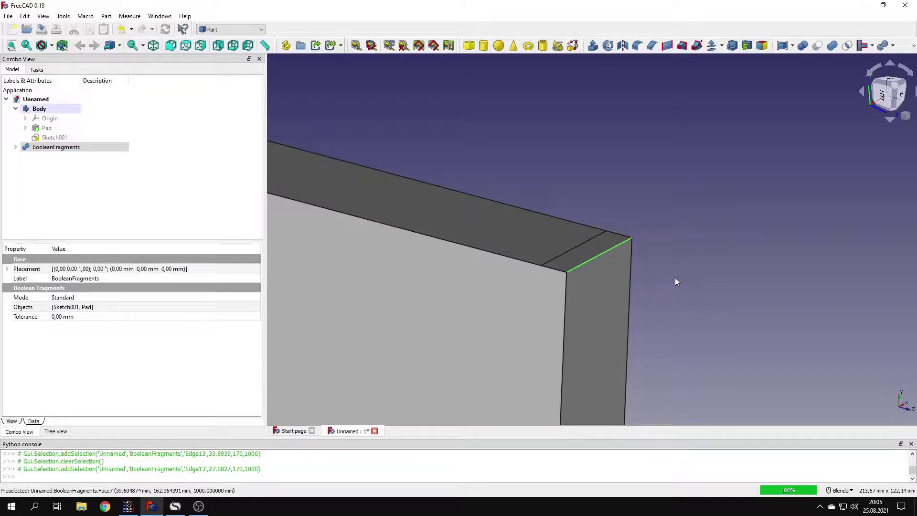
left_click(578, 255)
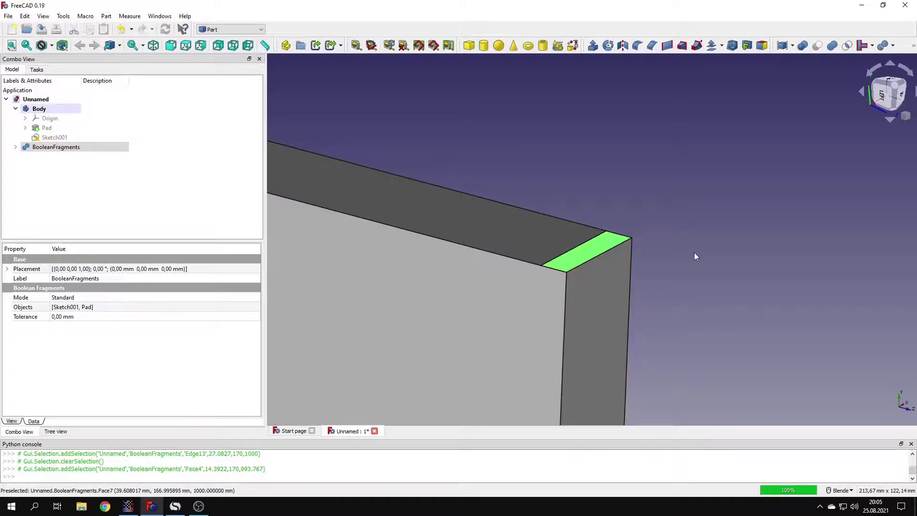
left_click(664, 267)
- Back in PrePoMax, set the maximum element size for Solid_part-1 to 10 mm
left_click(128, 506)
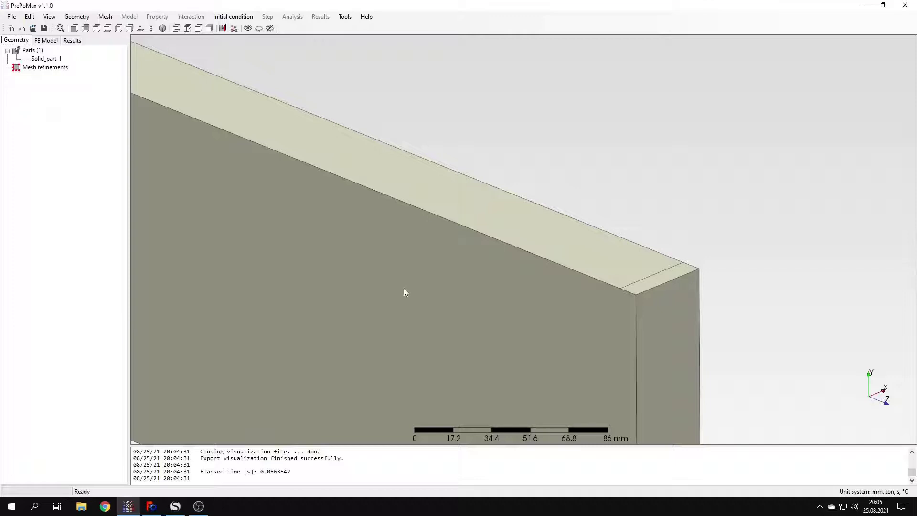
scroll(404, 288, "down", 5)
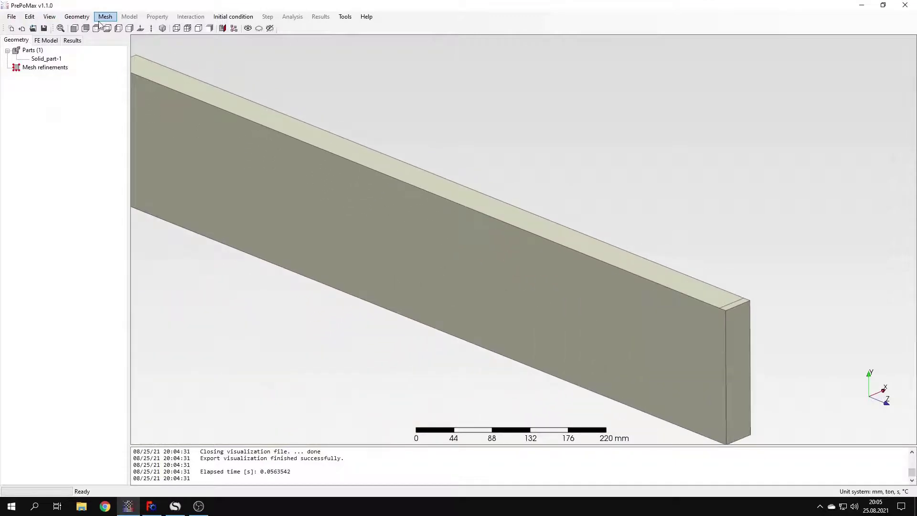
left_click(105, 17)
left_click(126, 28)
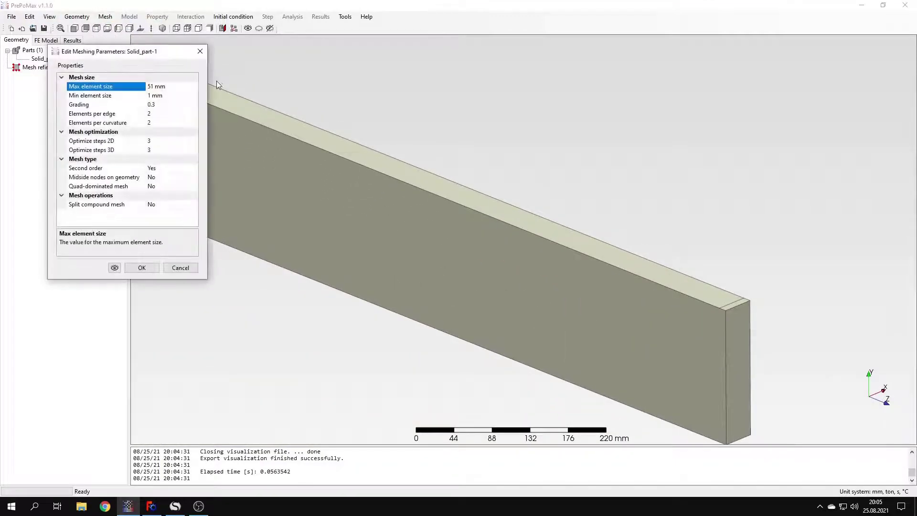
double_click(153, 86)
type("10")
left_click(135, 269)
- Generate the beam mesh, giving 45288 nodes and 26516 elements
left_click(105, 17)
left_click(126, 60)
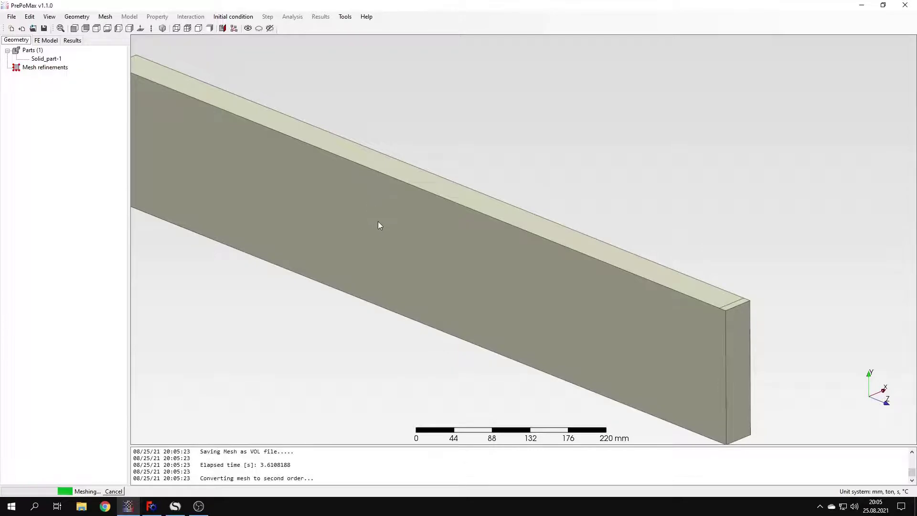
scroll(320, 305, "down", 3)
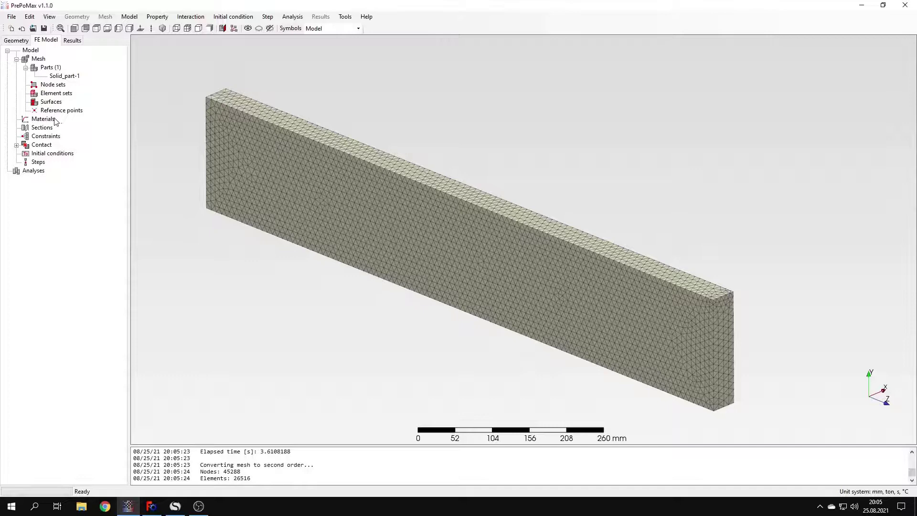
- Define Material-1 with an Elastic model: E = 210000 MPa, Poisson's ratio 0.3
double_click(53, 119)
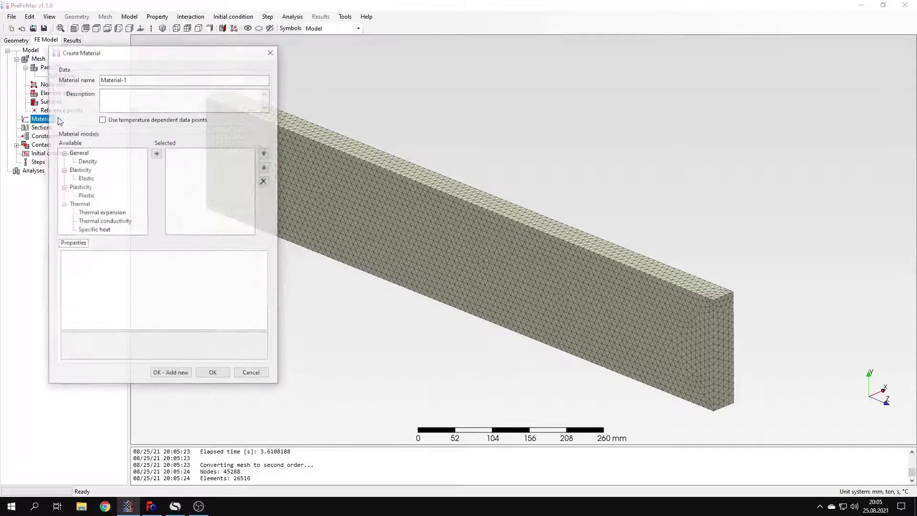
left_click(86, 178)
left_click(157, 153)
left_click(161, 265)
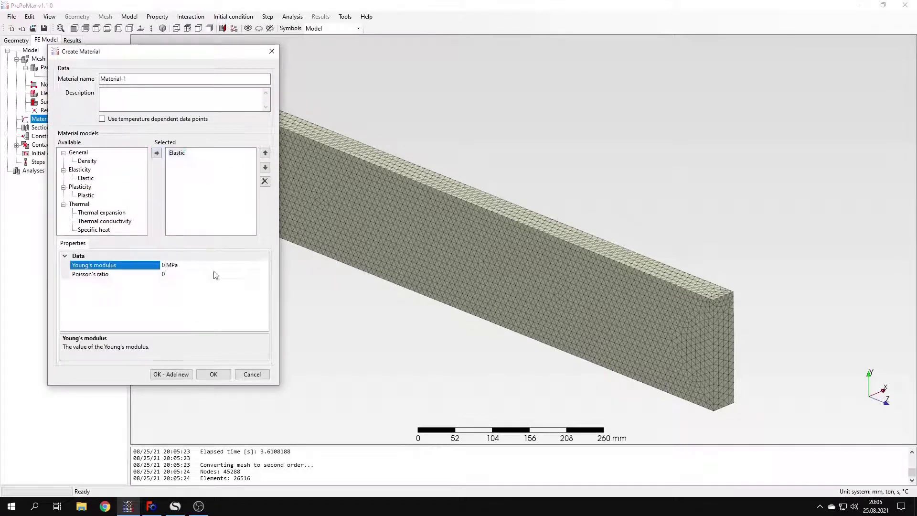
type("210000")
left_click(197, 272)
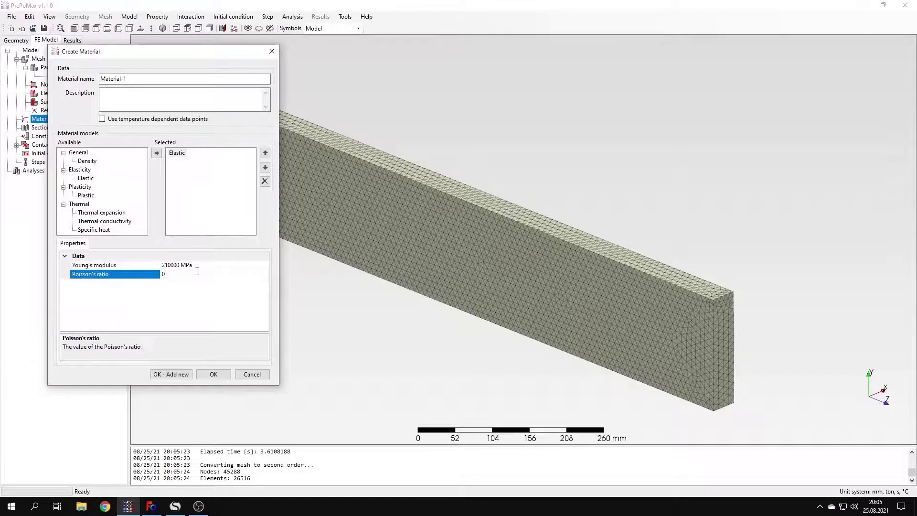
type(".3")
left_click(225, 375)
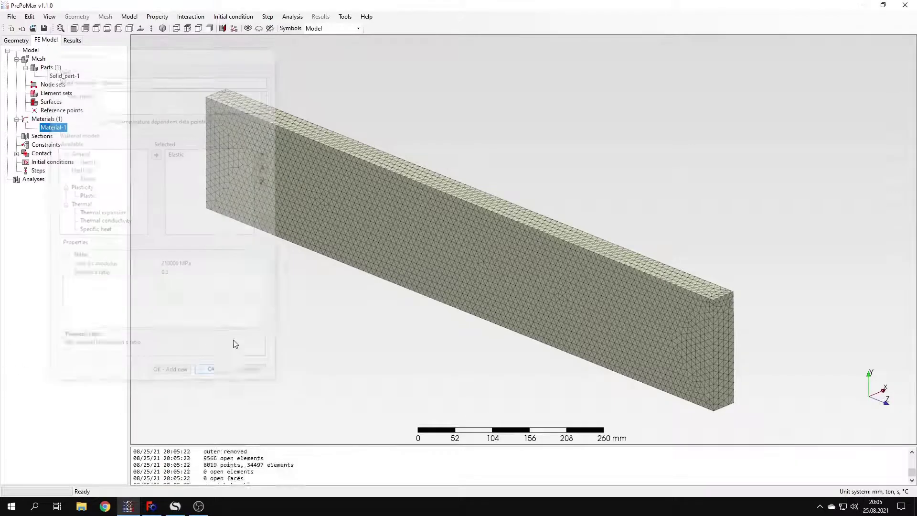
- Create Solid_section-1 using Material-1 on the beam, then zoom toward the beam's end
double_click(42, 136)
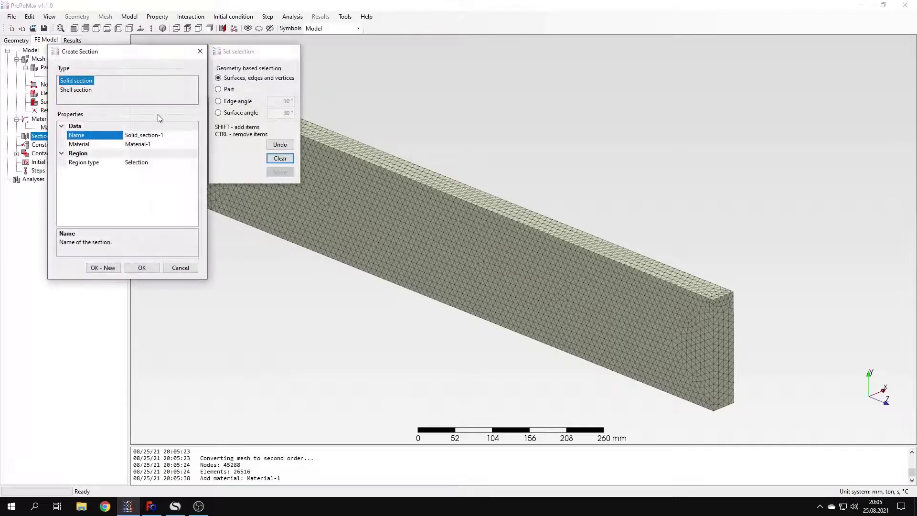
left_click(143, 267)
left_click(177, 226)
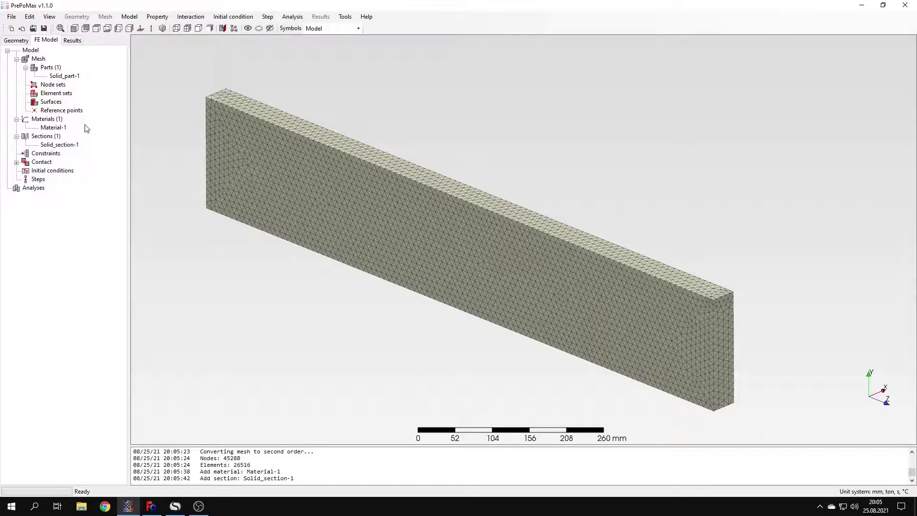
scroll(705, 297, "up", 6)
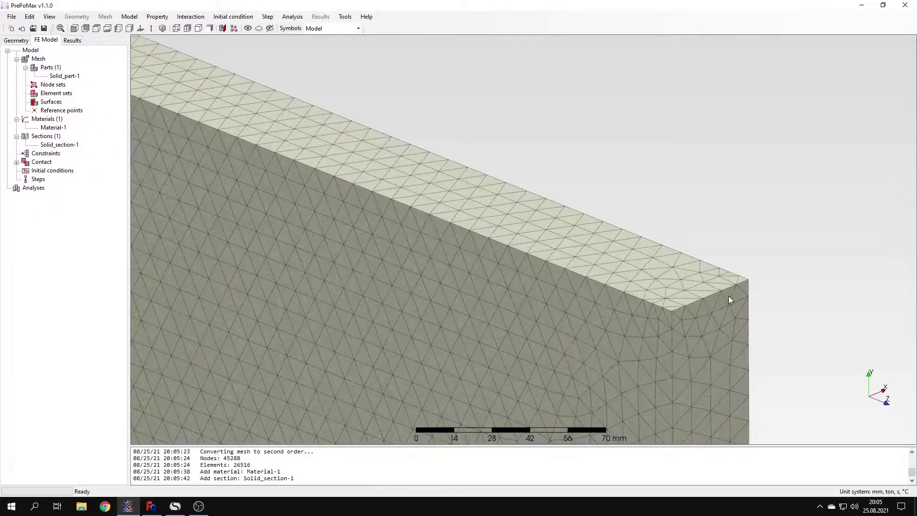
middle_click_drag(551, 265, 527, 240)
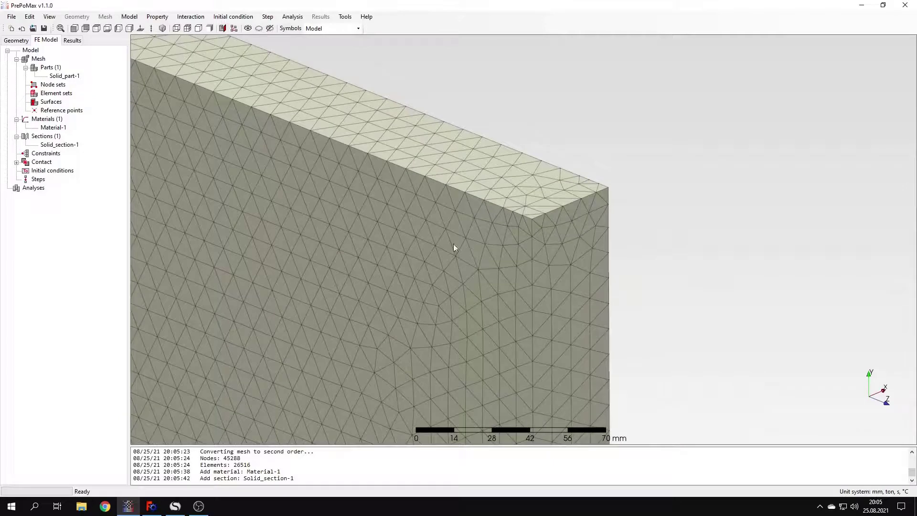
- Create Reference_point-1 on a top-face node at 21.28, 170, 995 mm
double_click(80, 112)
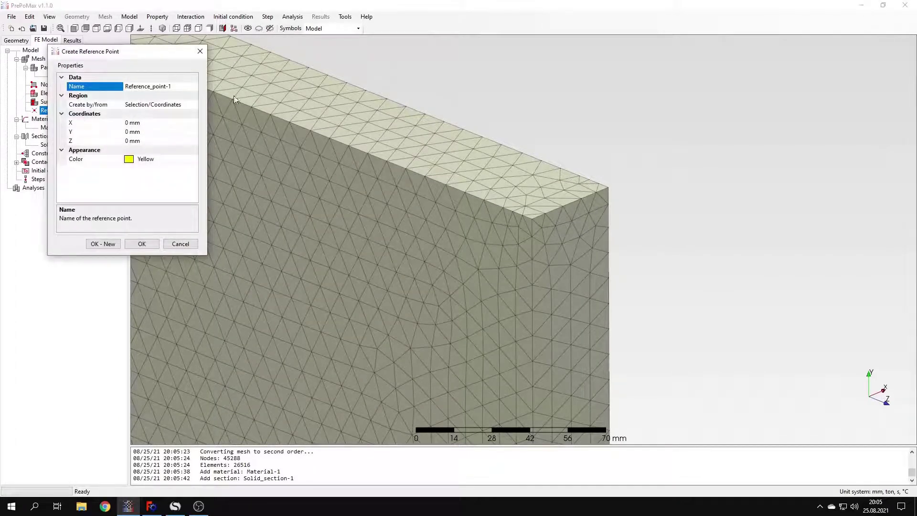
scroll(573, 171, "up", 5)
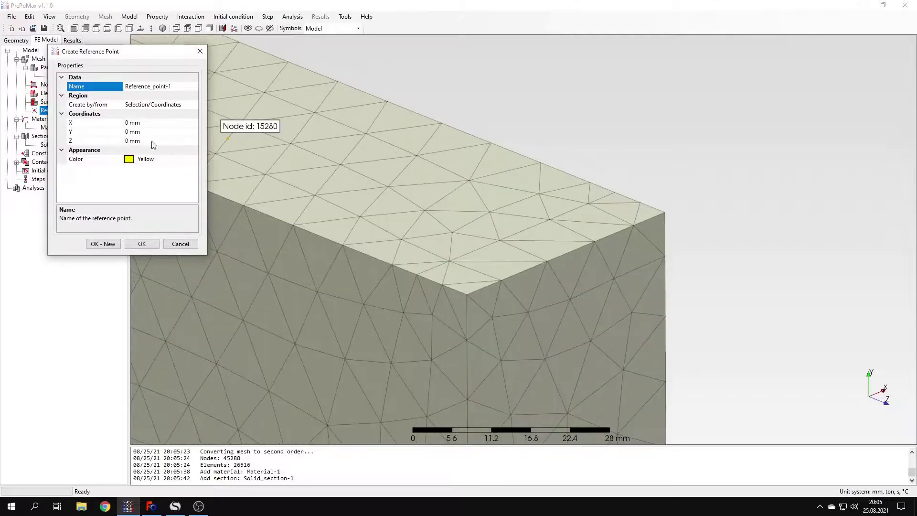
left_click(547, 242)
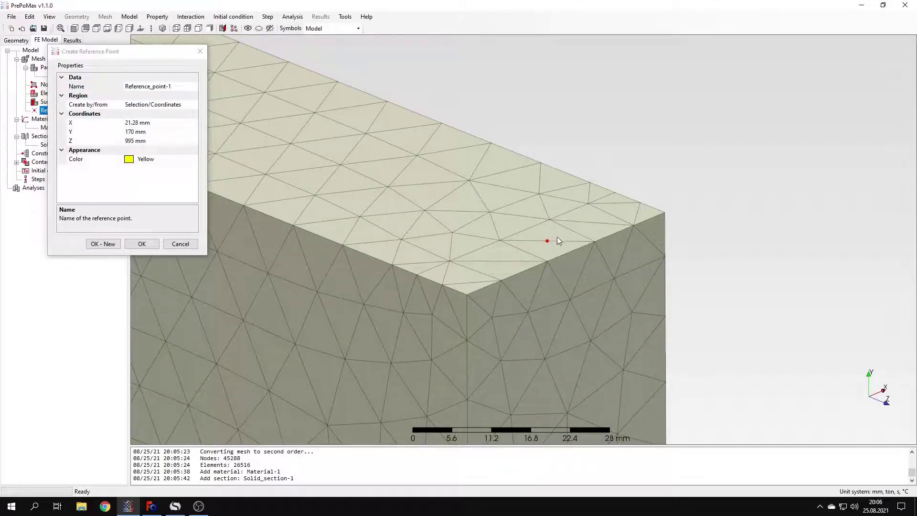
left_click(143, 243)
scroll(790, 194, "down", 2)
left_click(683, 116)
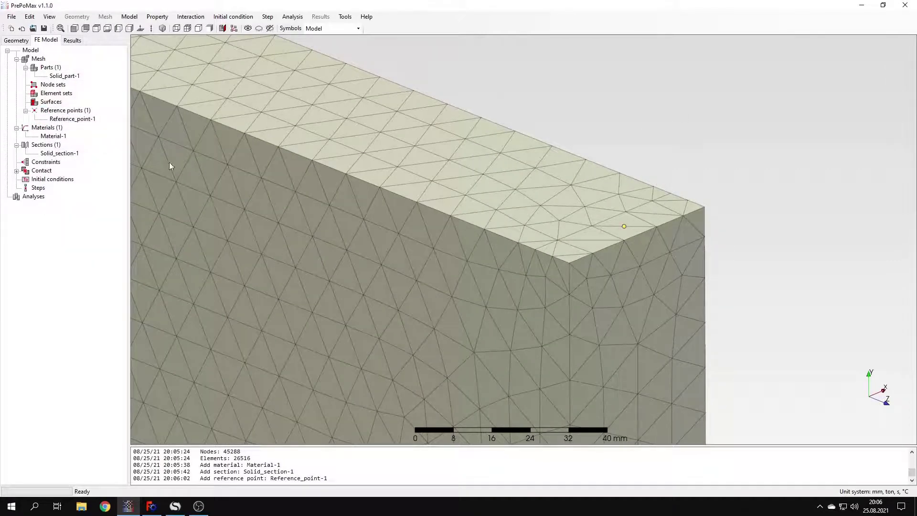
- Create Rigid_body-1 tying the thin top-end strip face to Reference_point-1
double_click(49, 165)
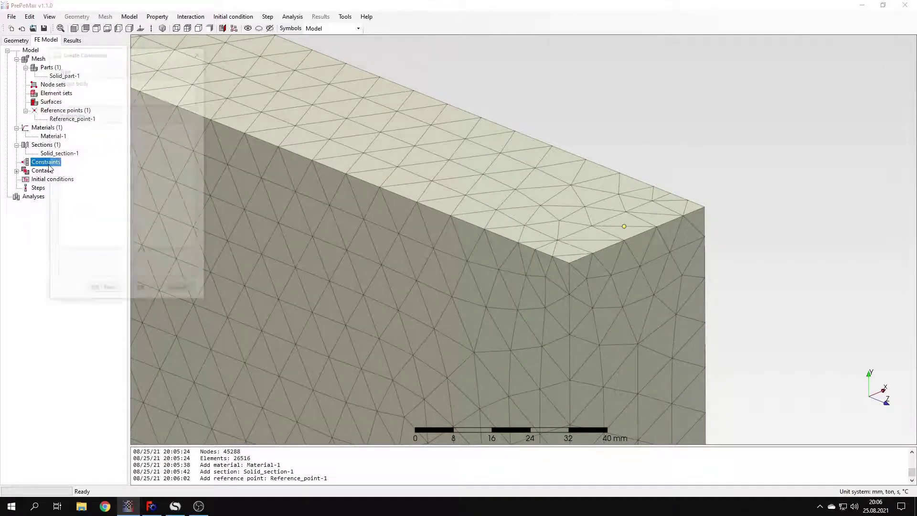
left_click(78, 82)
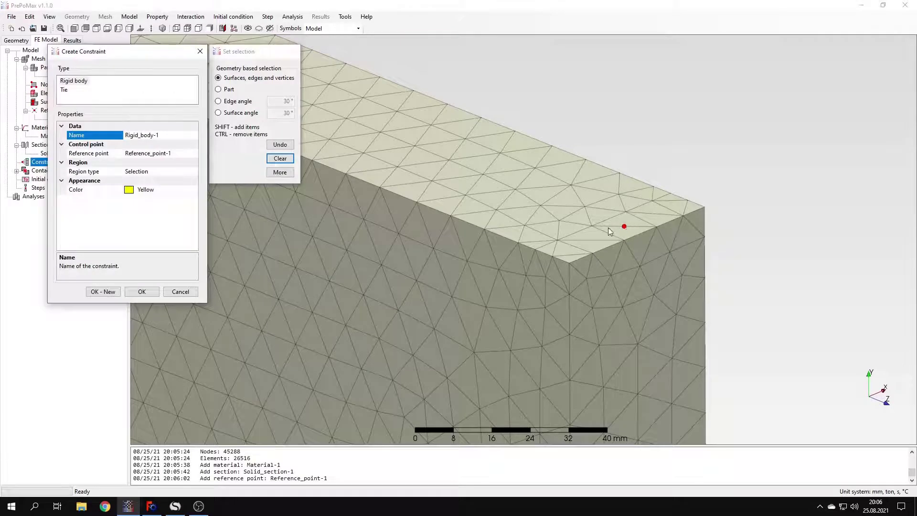
left_click(622, 232)
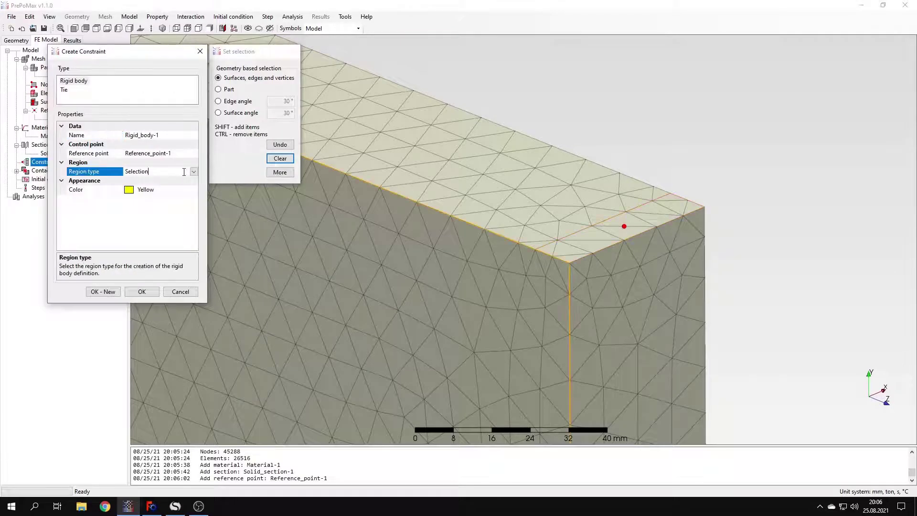
left_click(601, 239)
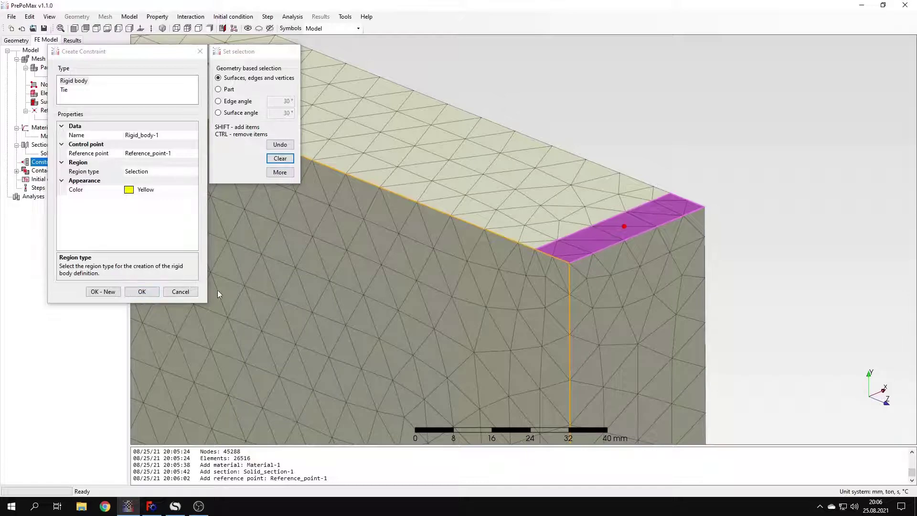
left_click(142, 292)
scroll(681, 180, "down", 3)
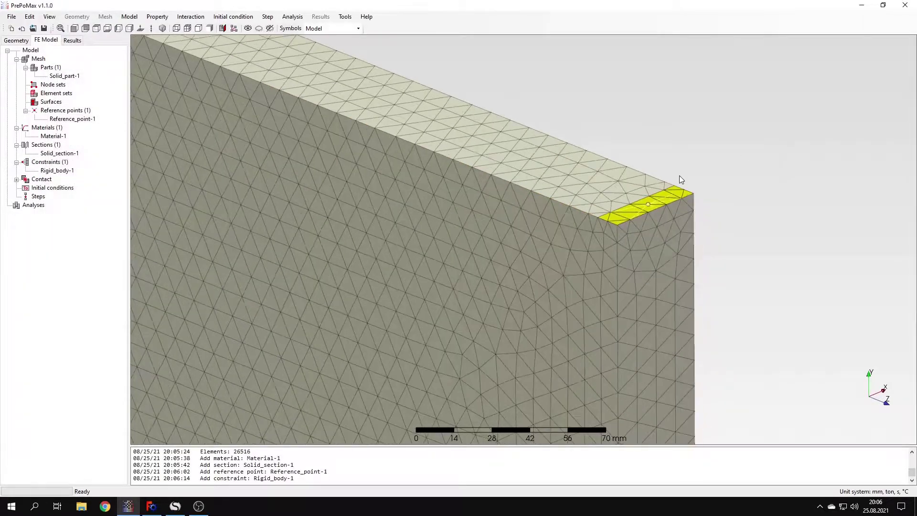
scroll(682, 180, "down", 5)
scroll(365, 262, "down", 1)
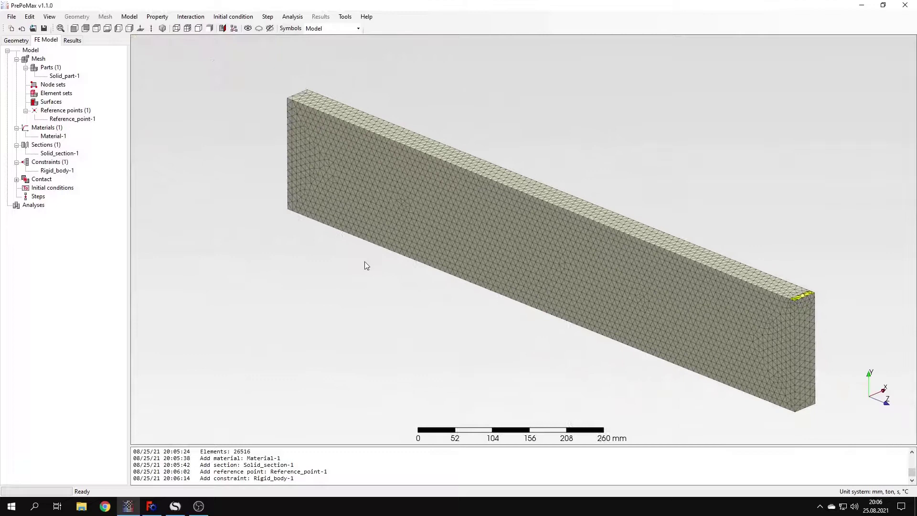
- Set up Step-1 as a Buckle step with 1 buckling factor and 0.01 accuracy
double_click(39, 196)
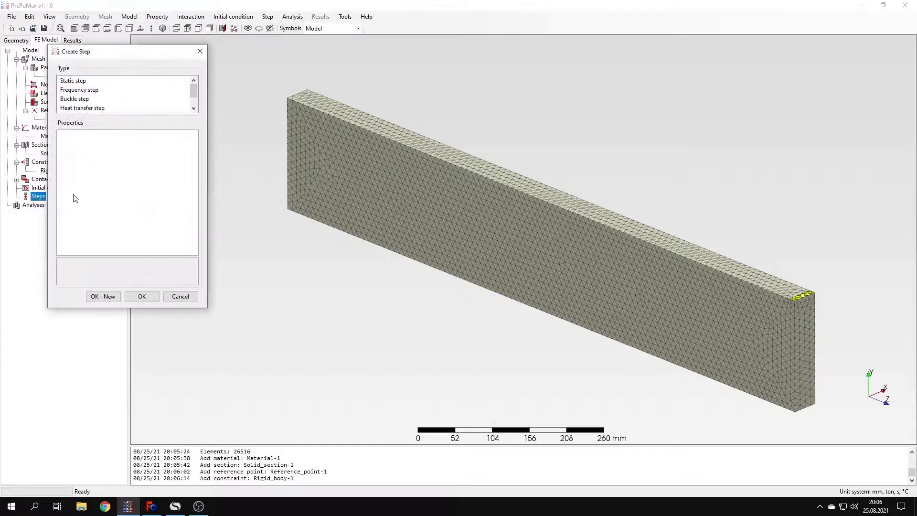
left_click(75, 100)
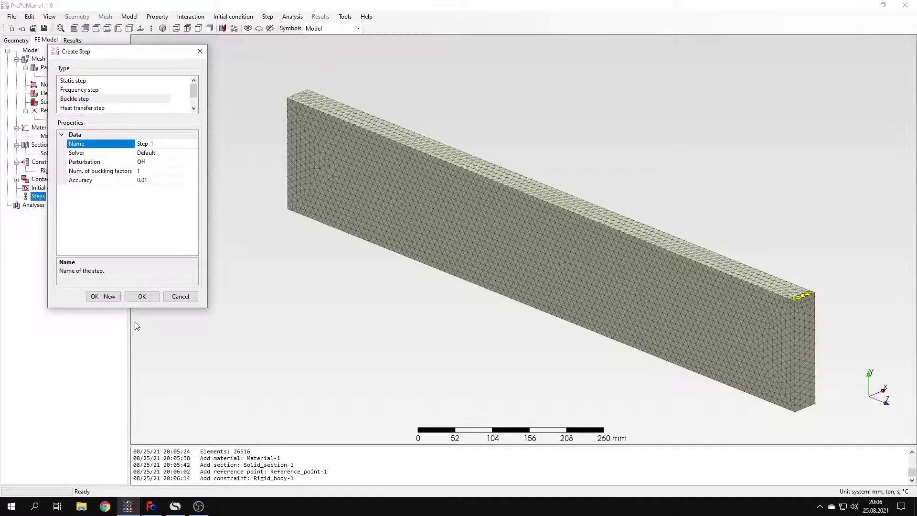
- Create Step-1, then add Fixed-1 fully fixing the beam's far end face
left_click(153, 297)
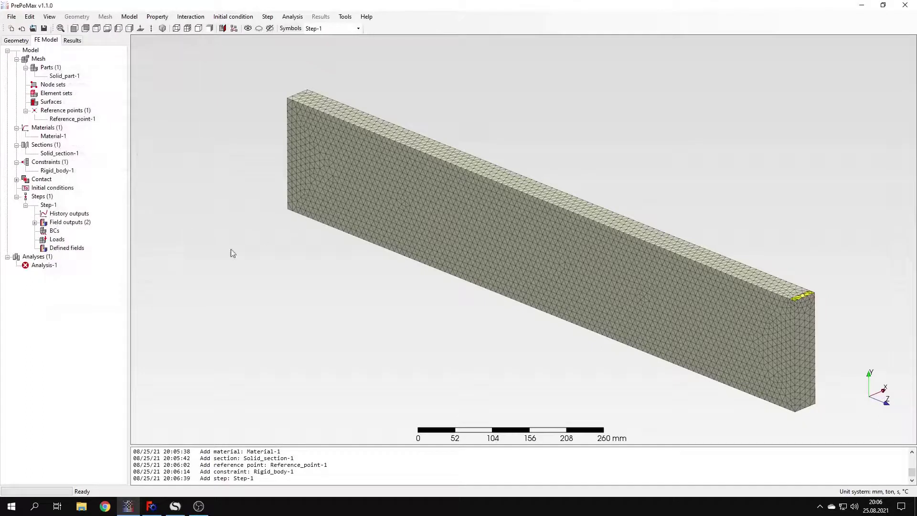
double_click(54, 230)
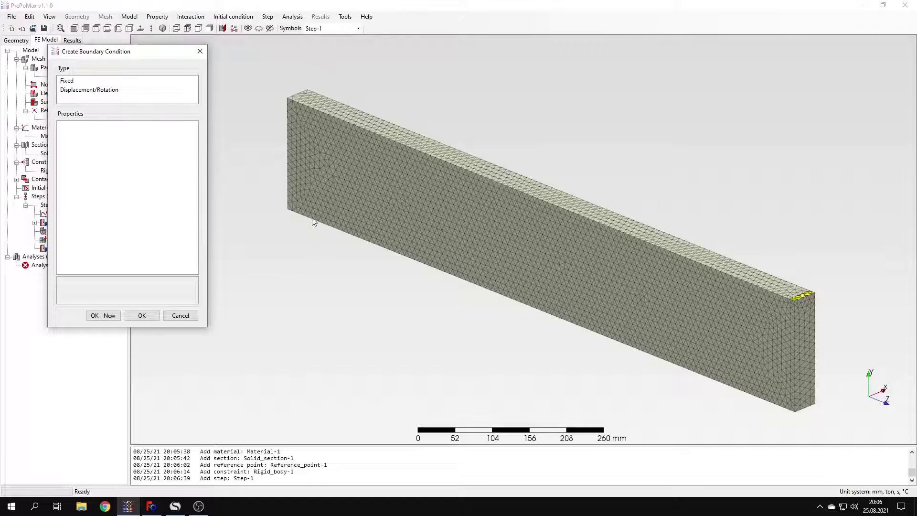
middle_click_drag(314, 221, 405, 258)
left_click(74, 82)
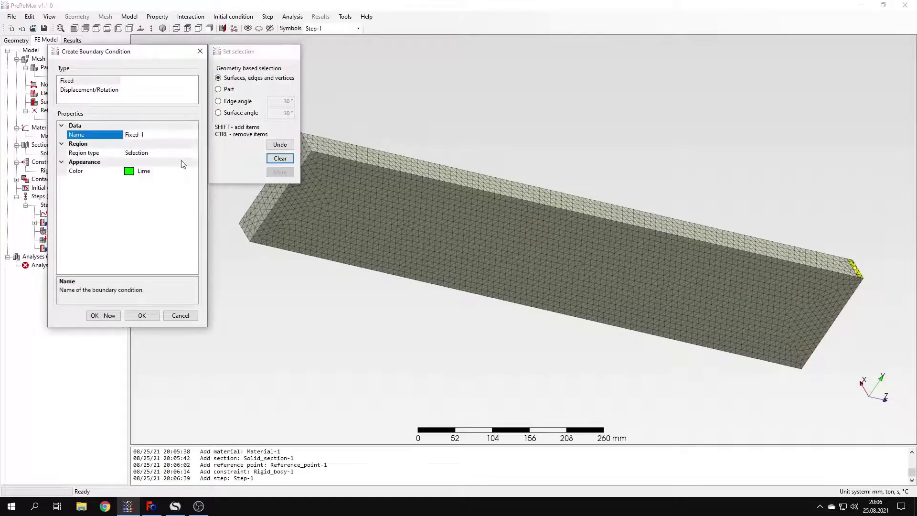
left_click(267, 207)
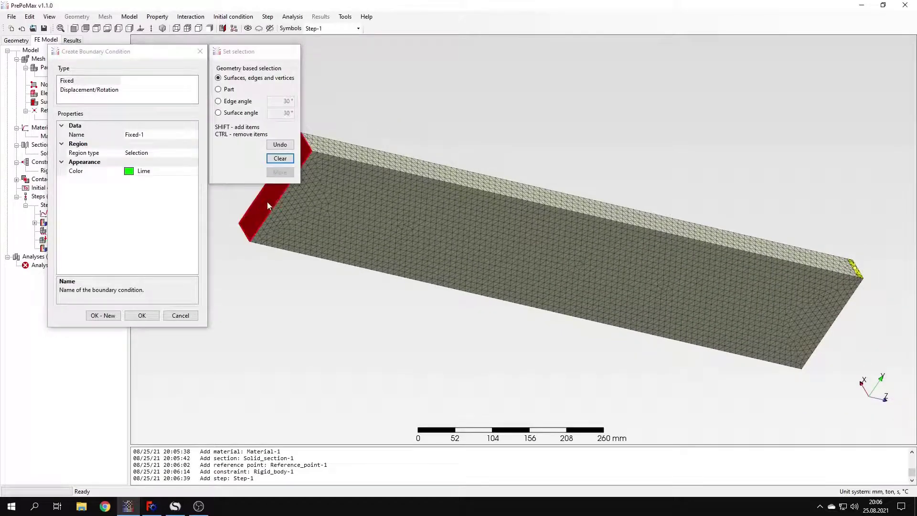
left_click(142, 315)
middle_click_drag(459, 337, 424, 313)
- Define a concentrated load with its region as Reference_point-1 and F2 set to -1 N
double_click(50, 249)
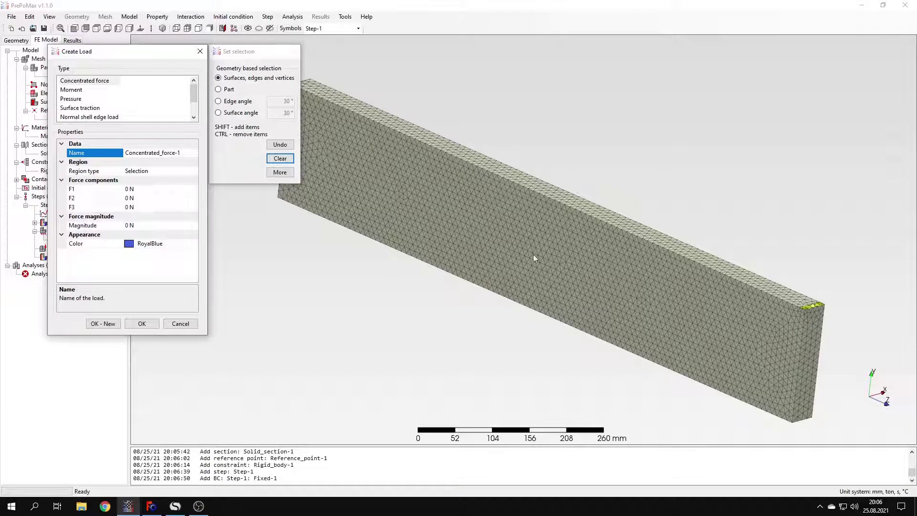
left_click(154, 171)
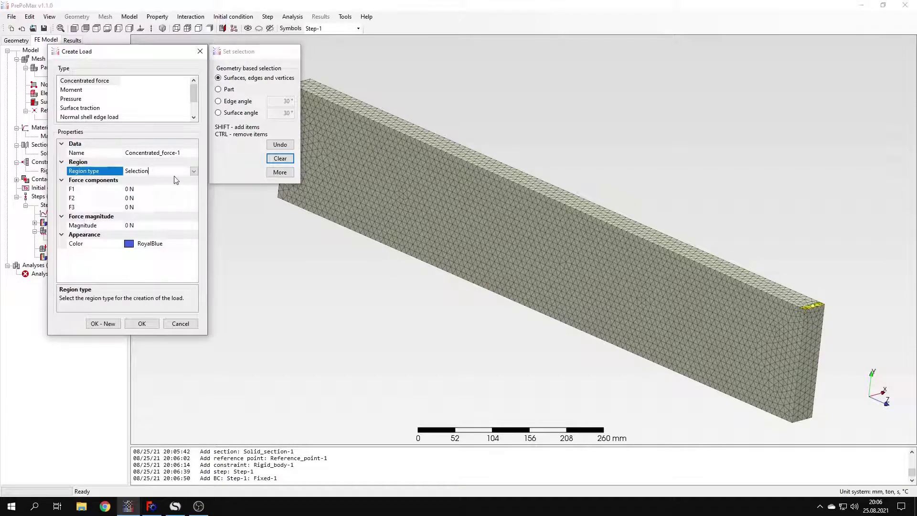
left_click(194, 171)
left_click(173, 189)
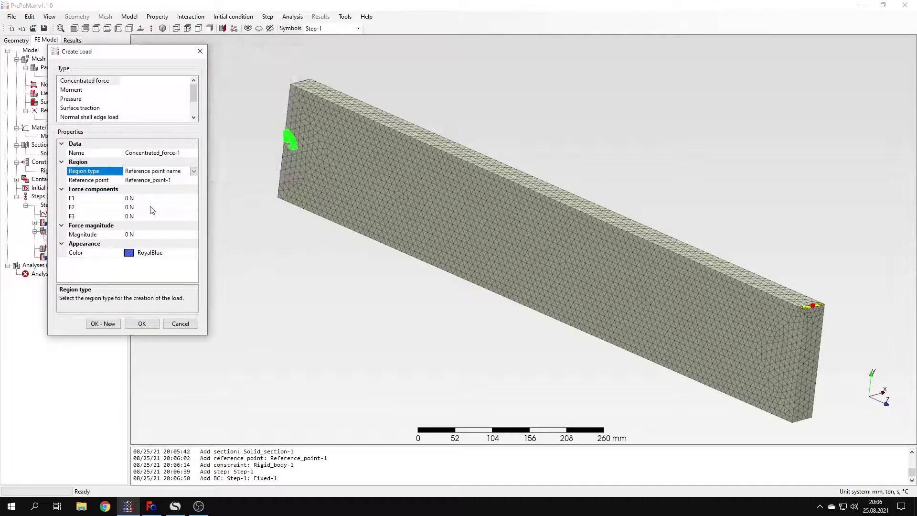
double_click(128, 207)
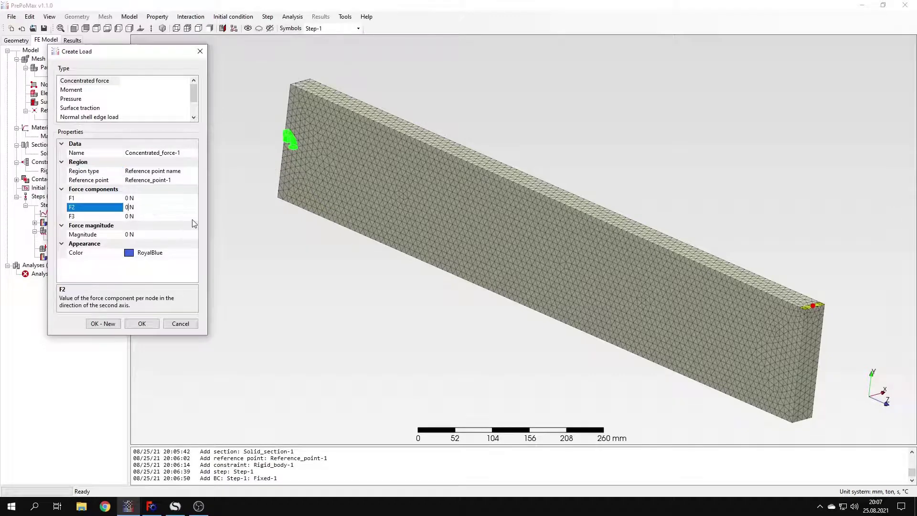
type("-")
type("1")
key("Return")
middle_click_drag(435, 187, 374, 206)
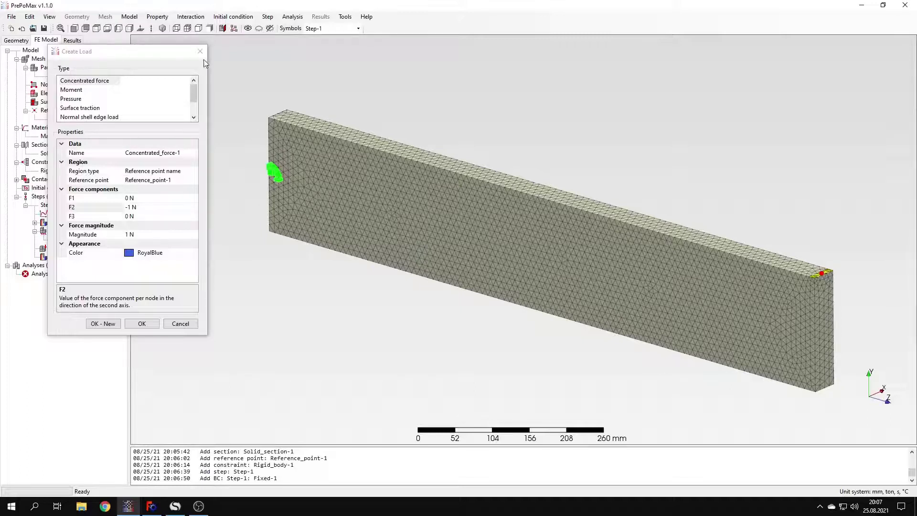
- Create Concentrated_force-1, then run Analysis-1 and overwrite the previous analysis files
left_click(142, 323)
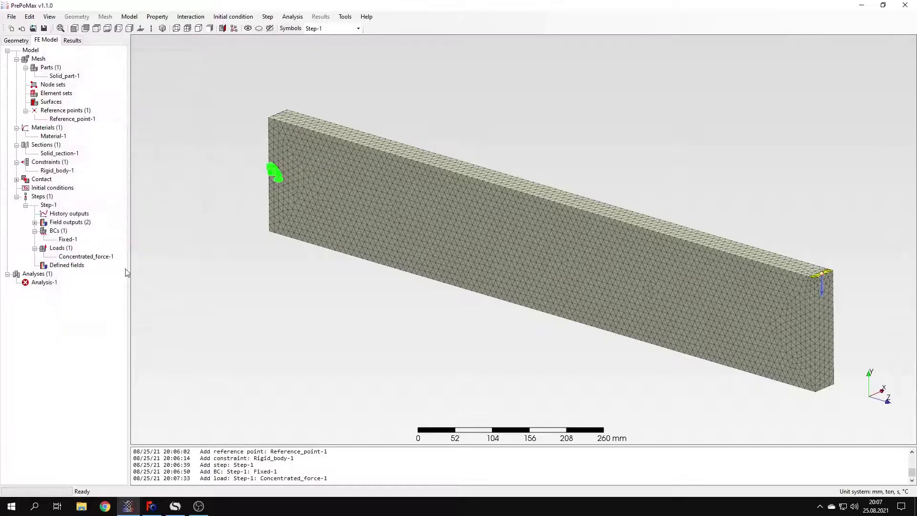
right_click(41, 284)
left_click(71, 305)
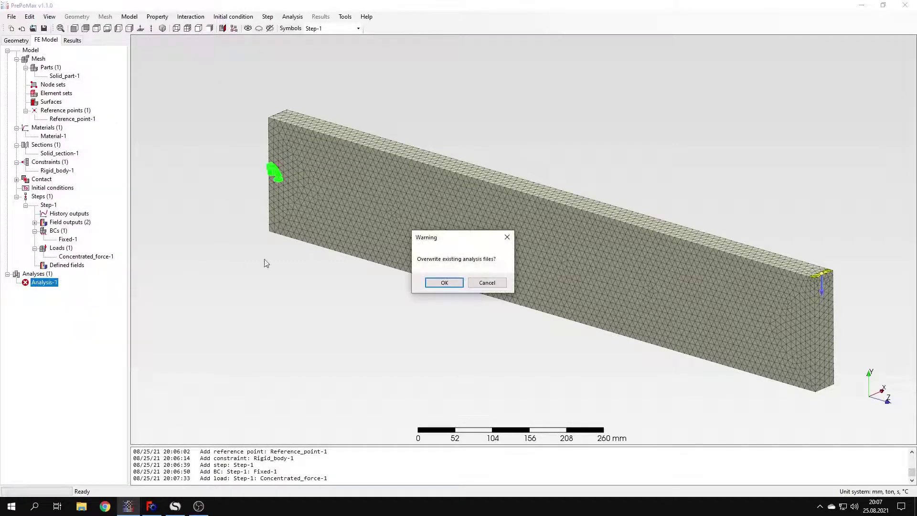
left_click(444, 283)
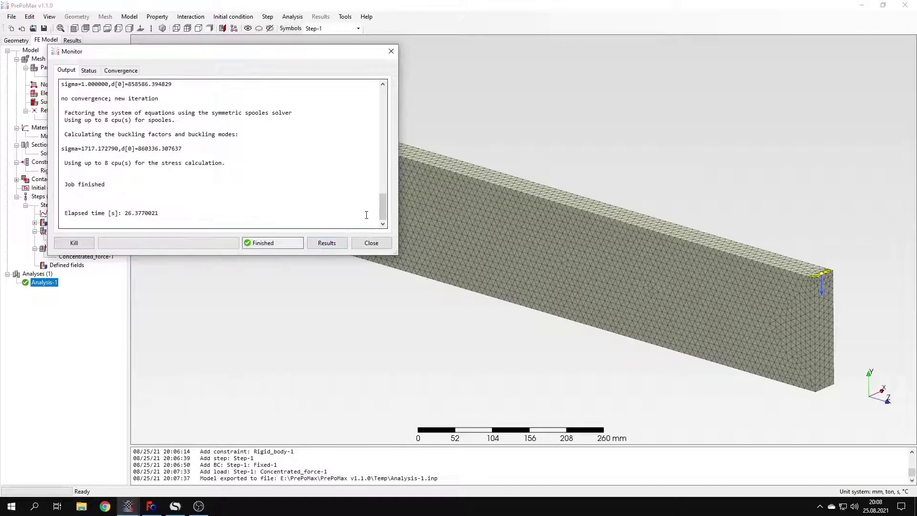
- Open the results DISP contour showing the first buckling mode with factor 860336.3
left_click(325, 248)
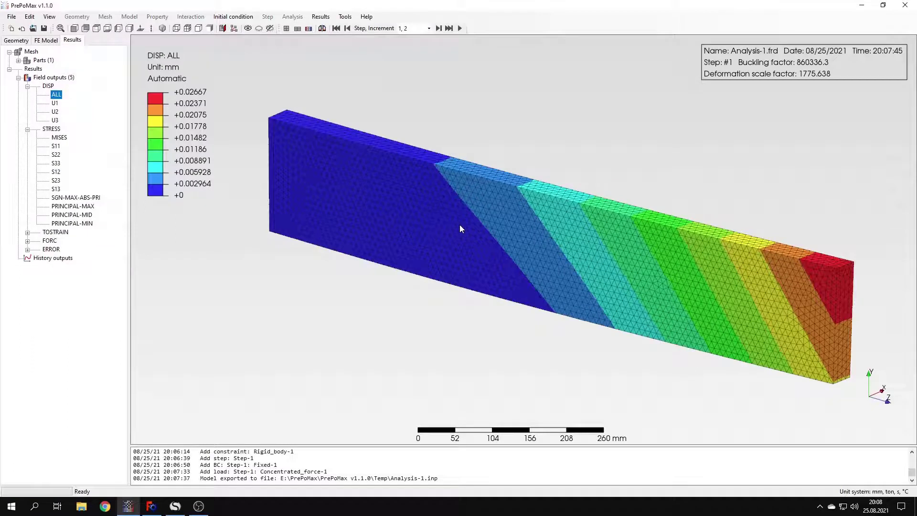
middle_click_drag(538, 272, 512, 260)
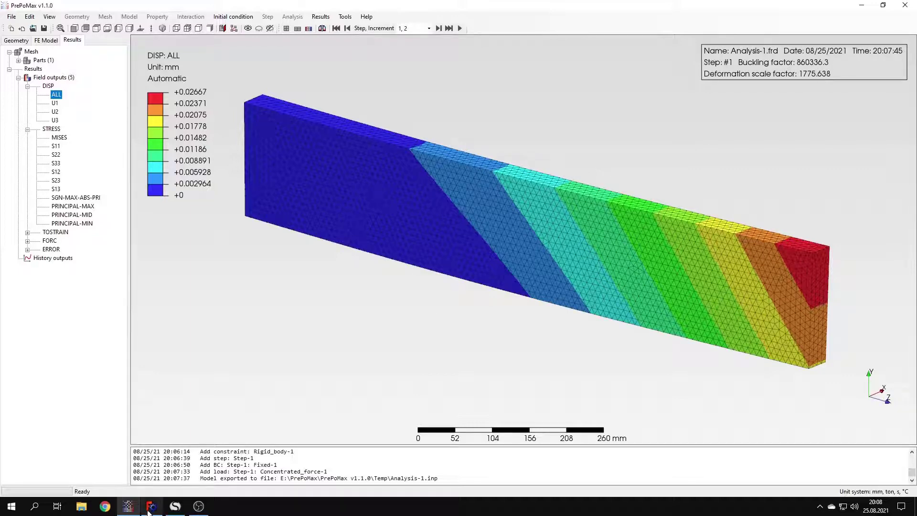
left_click(175, 507)
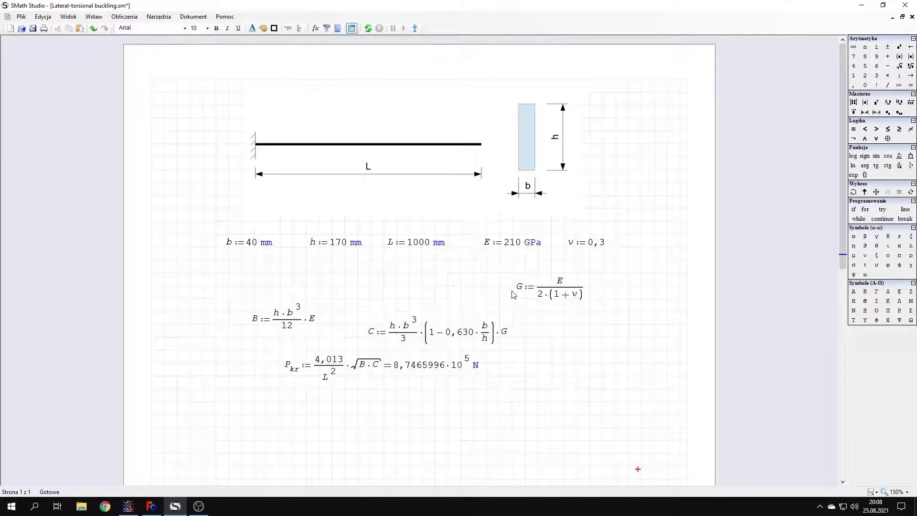
mouse_move(399, 371)
left_click(128, 506)
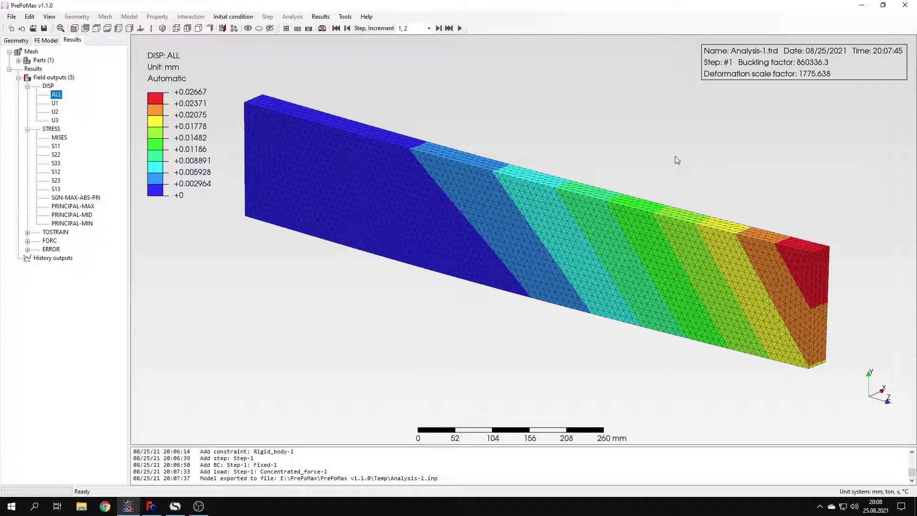
mouse_move(615, 191)
middle_mouse_down()
mouse_move(564, 215)
mouse_move(583, 225)
mouse_move(618, 215)
mouse_move(611, 202)
middle_mouse_up()
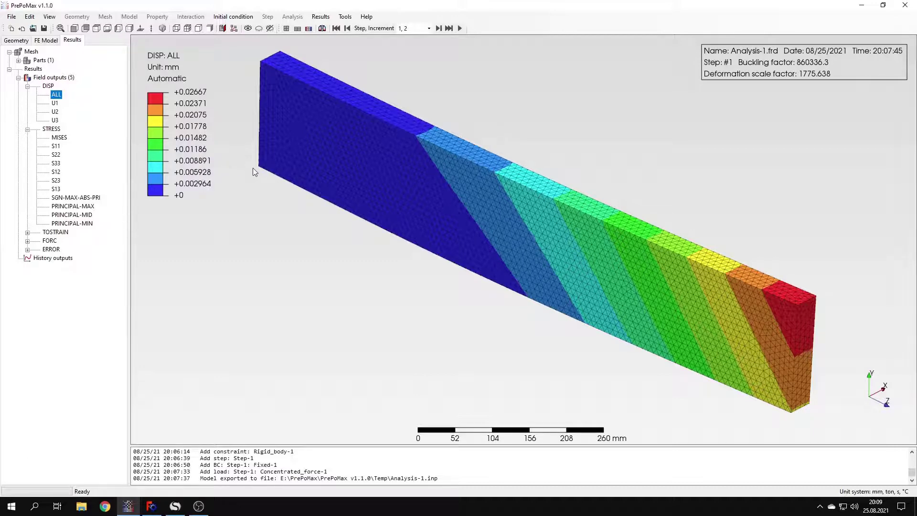
middle_click_drag(254, 169, 471, 255)
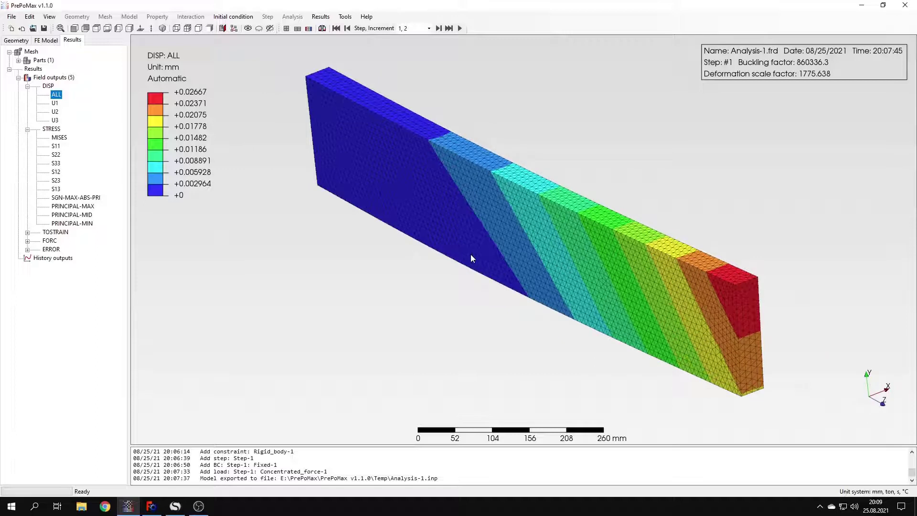